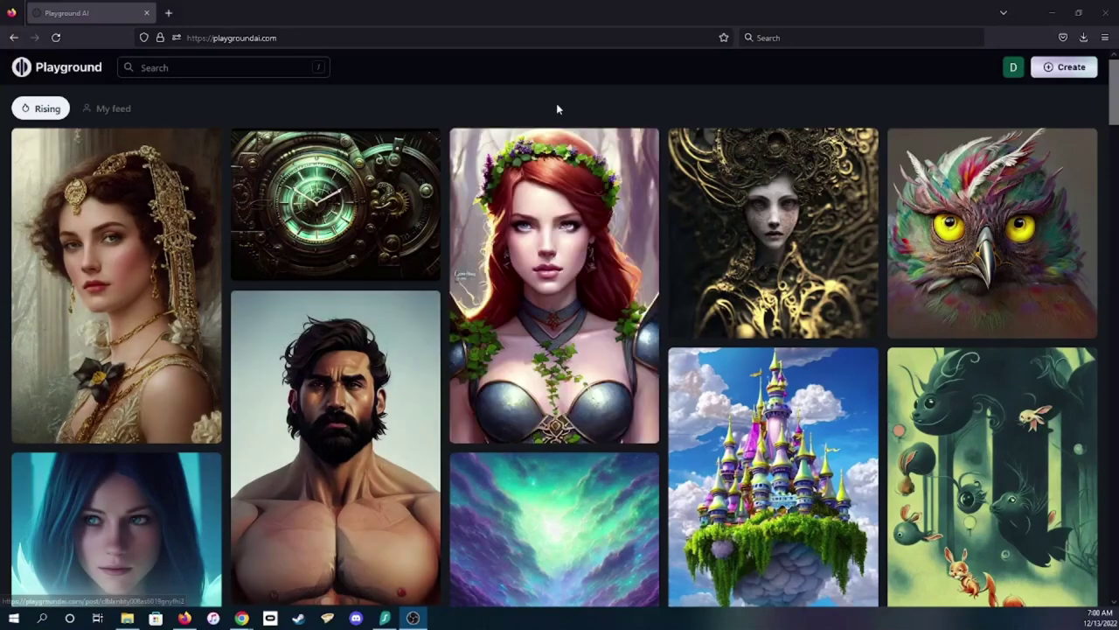
- Bring the browser showing playgroundai.com to the front, back on the feed
click(626, 101)
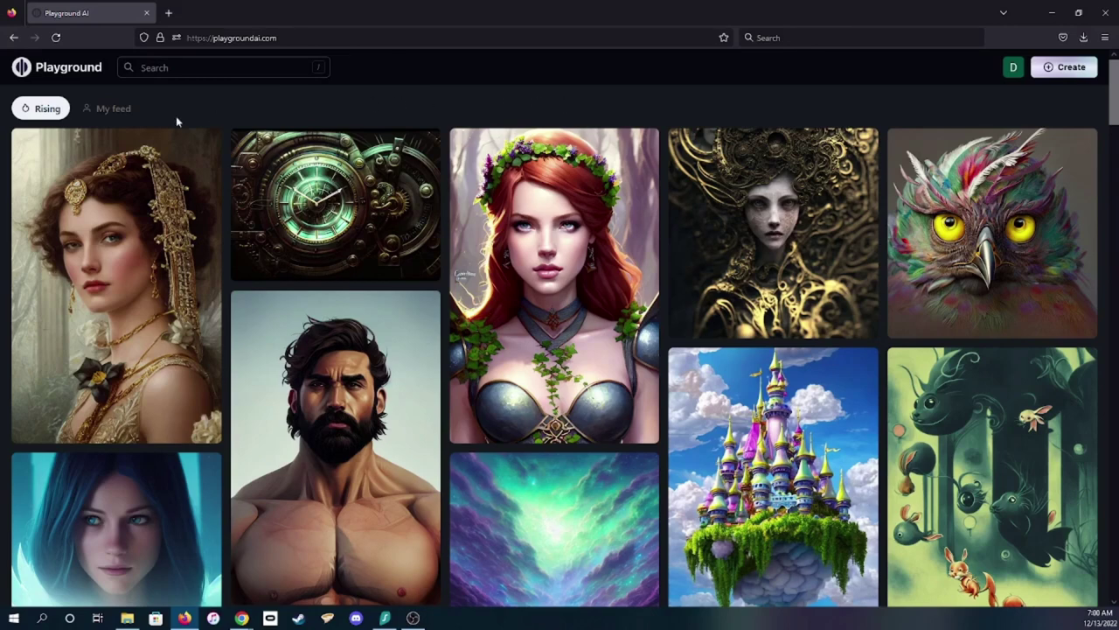
click(219, 37)
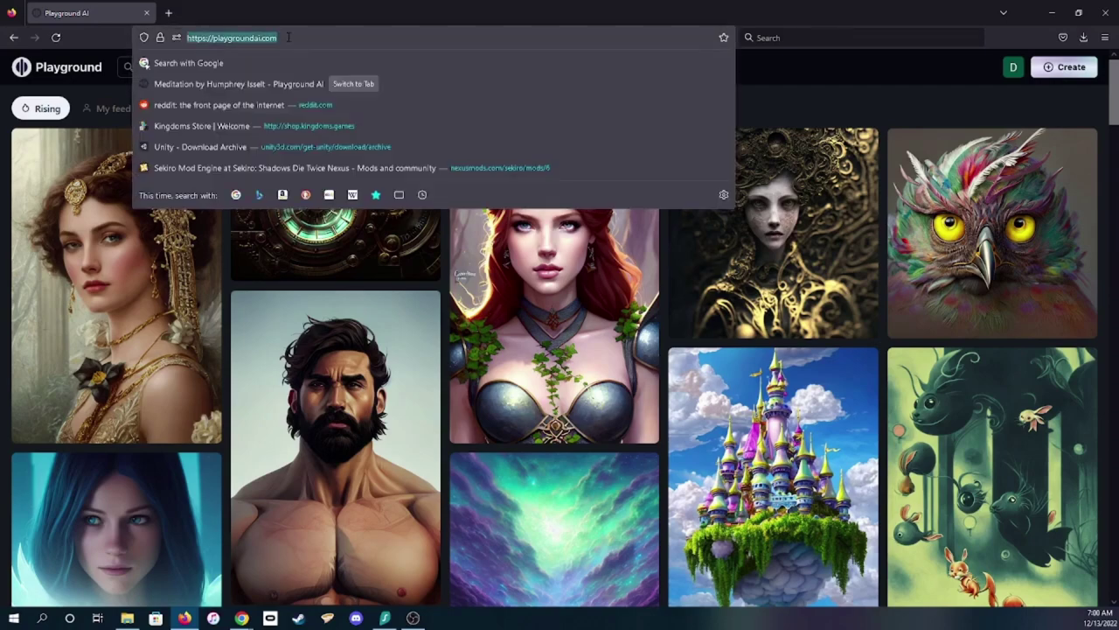
click(747, 89)
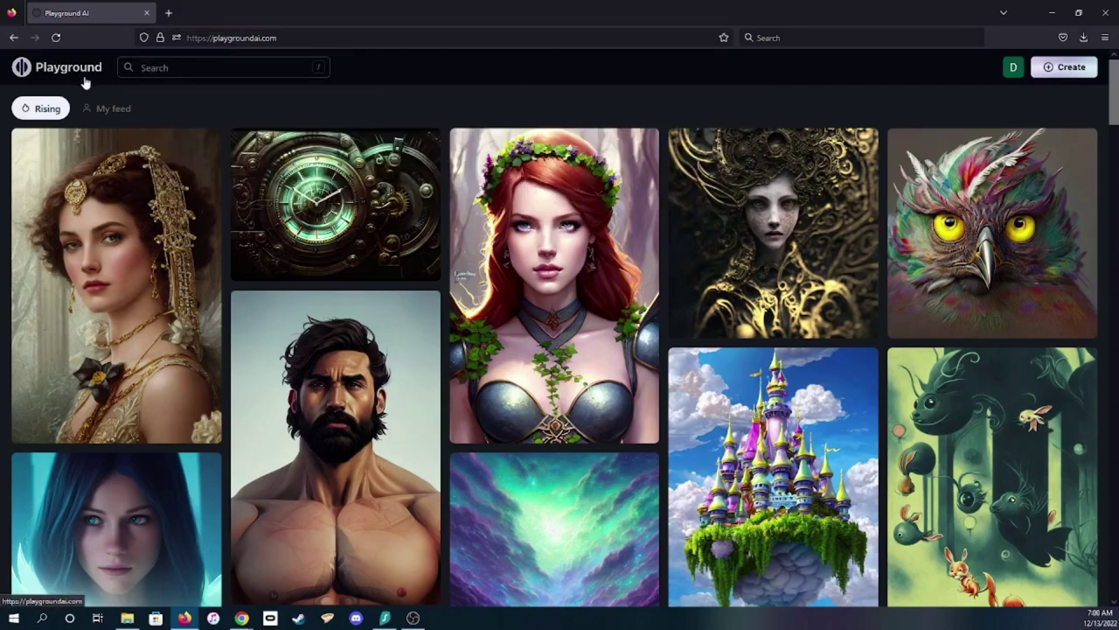
- Scroll down through the Rising feed of community-generated images
scroll(279, 297, down, 2)
scroll(317, 360, down, 2)
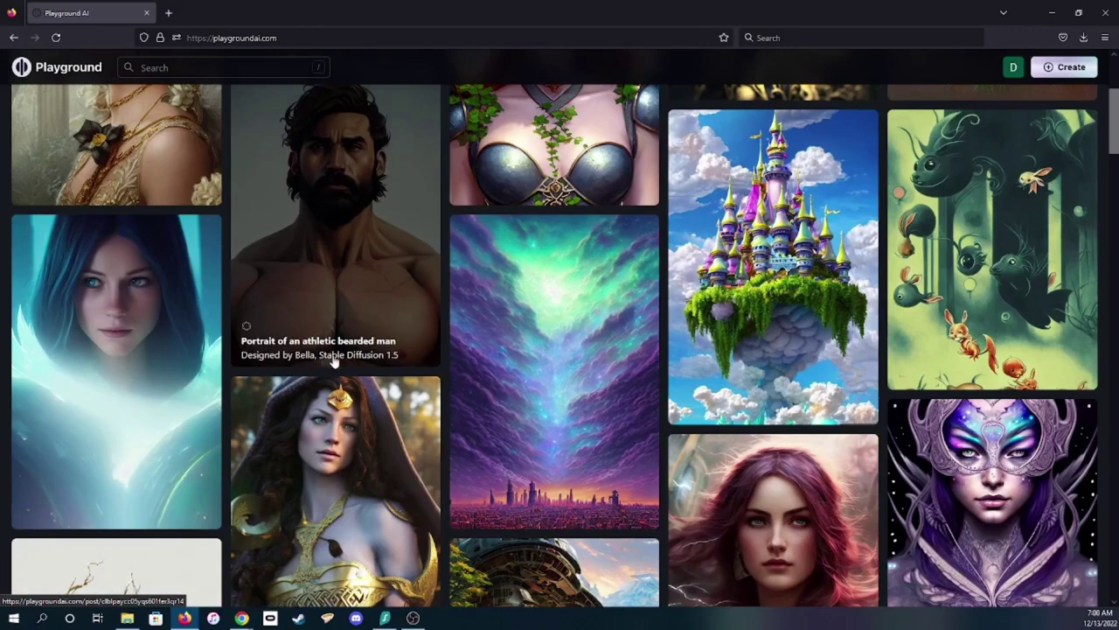
scroll(349, 362, down, 1)
scroll(355, 362, down, 1)
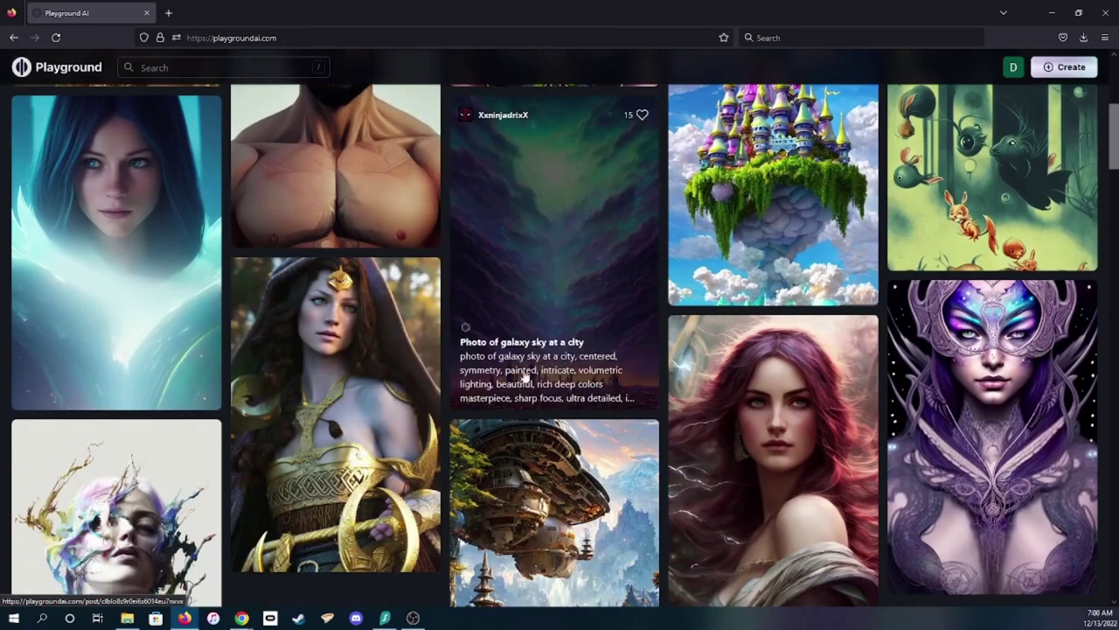
scroll(417, 373, down, 2)
scroll(441, 389, down, 4)
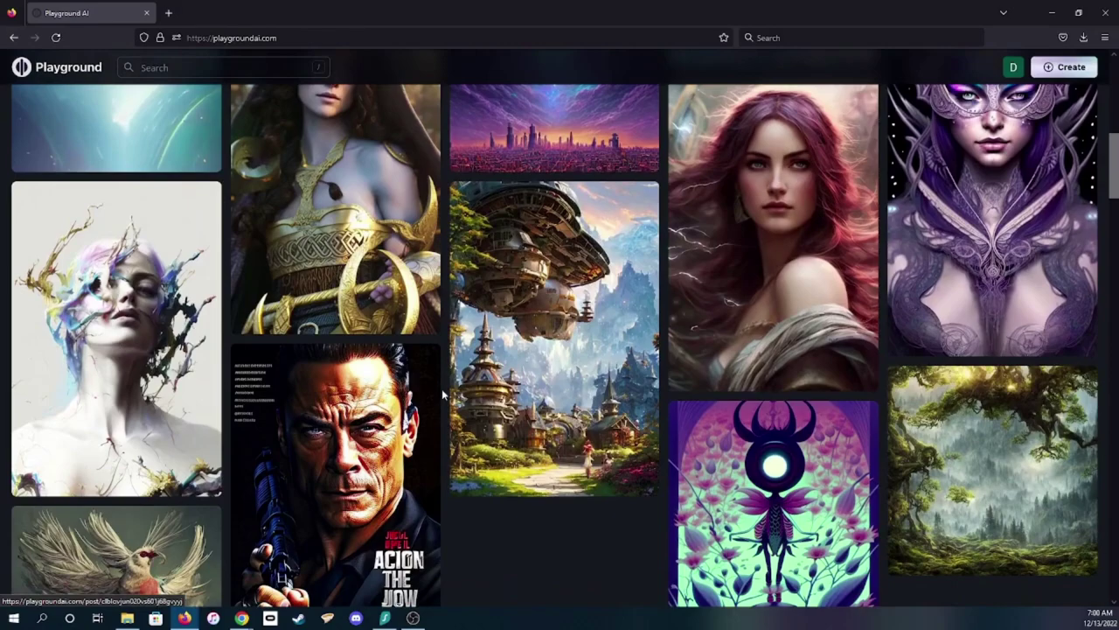
scroll(513, 420, down, 8)
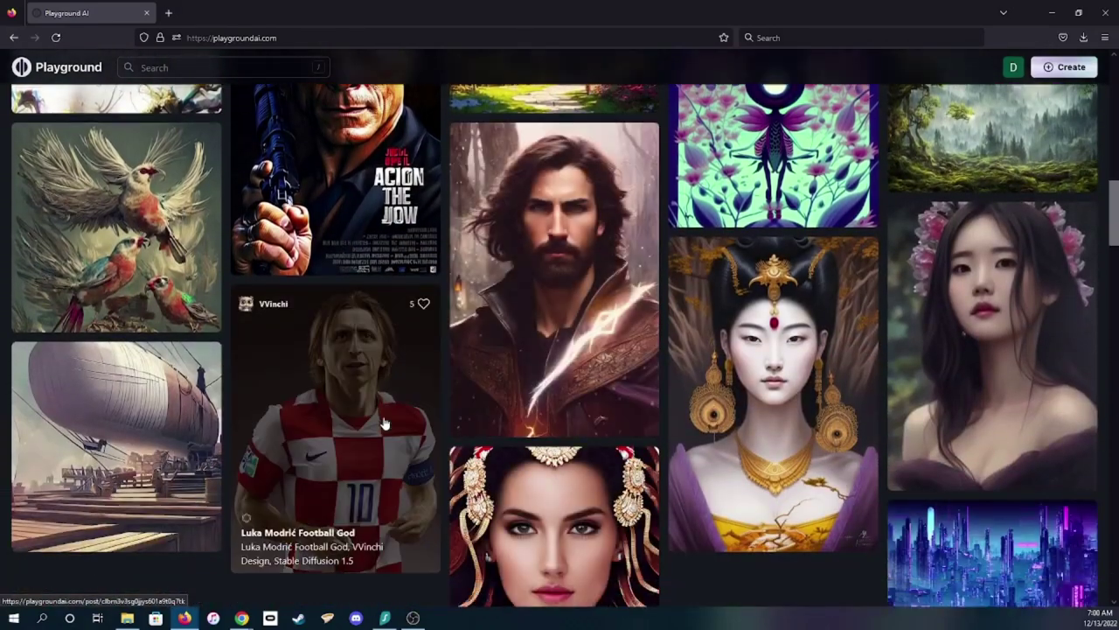
scroll(379, 424, down, 11)
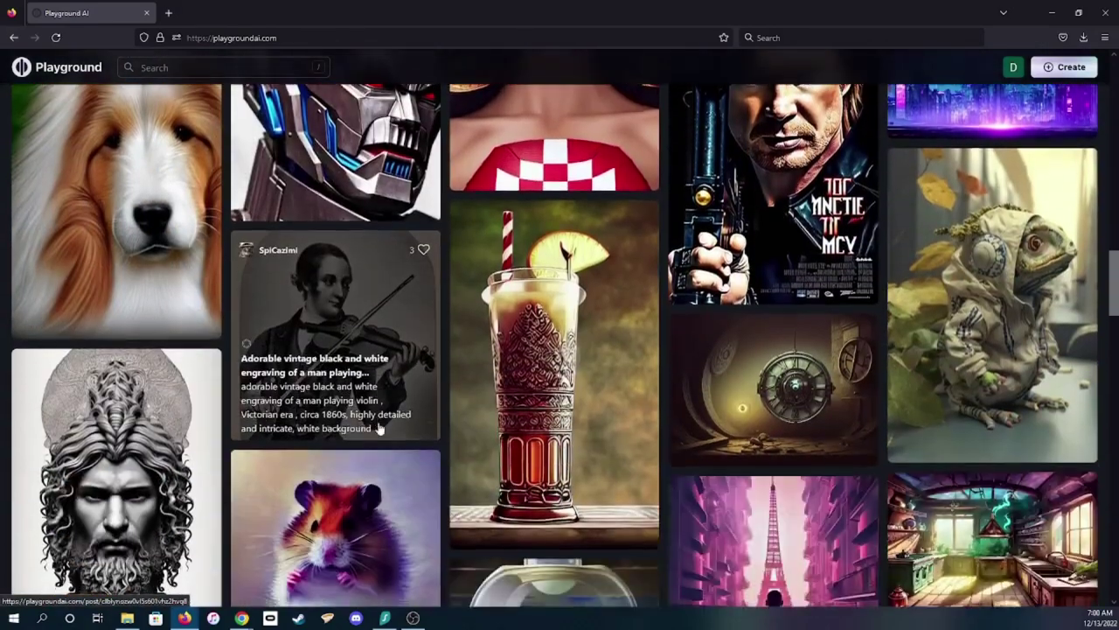
scroll(385, 437, down, 4)
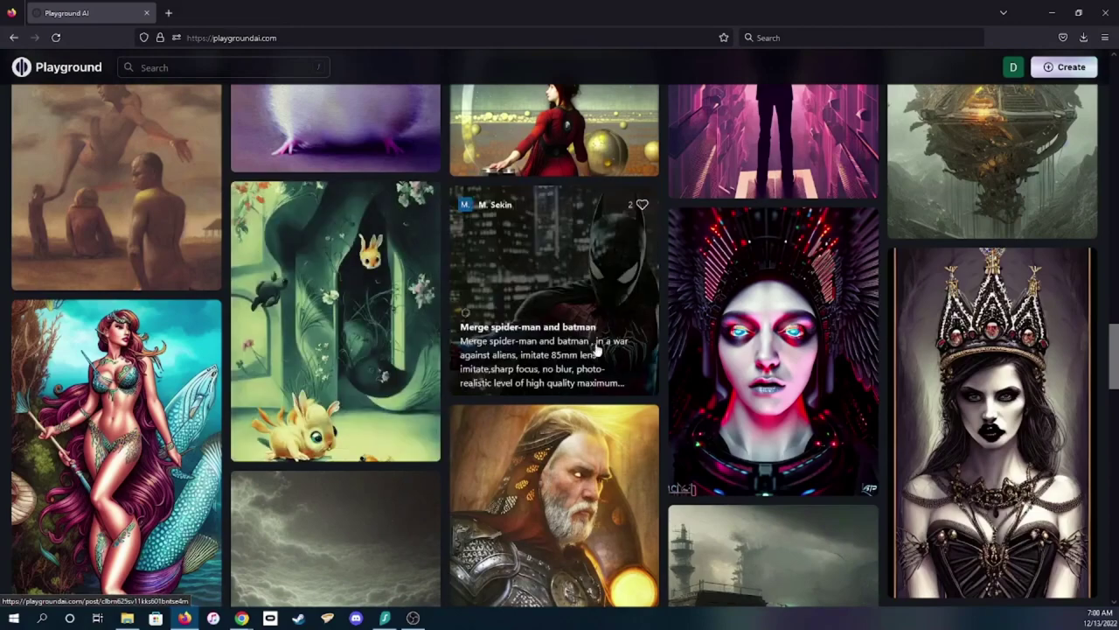
scroll(295, 338, down, 4)
scroll(296, 337, down, 5)
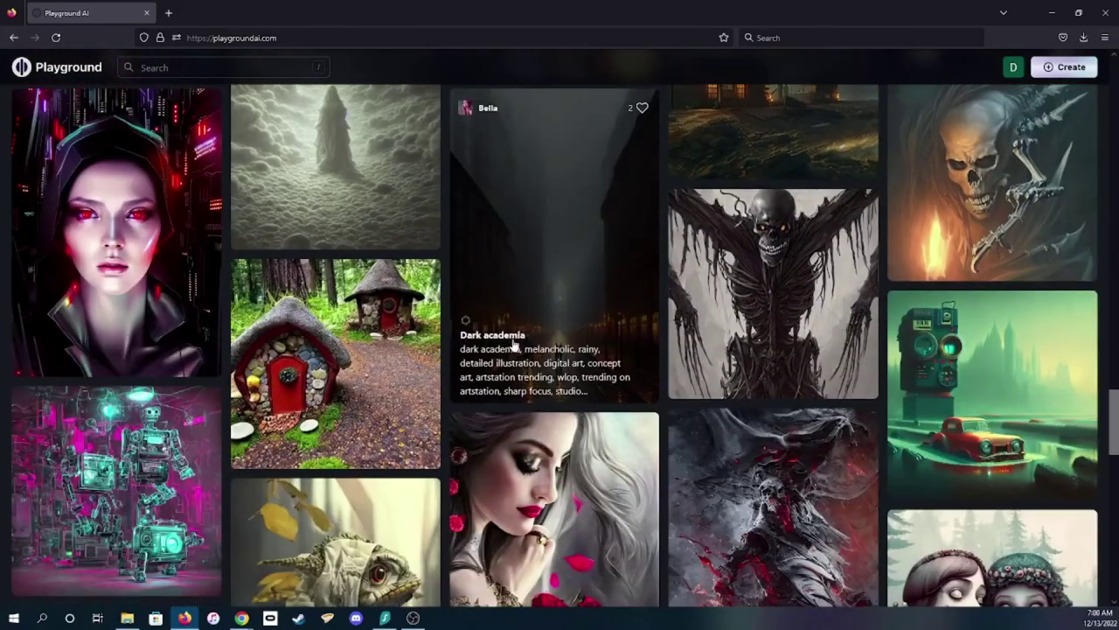
scroll(479, 323, up, 3)
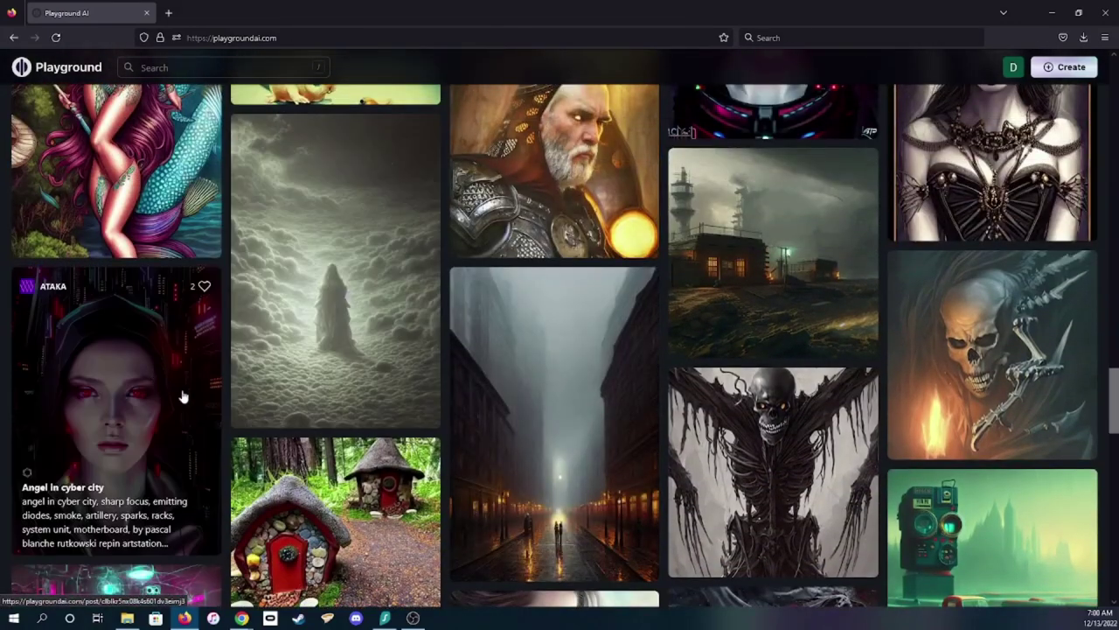
scroll(606, 468, down, 1)
scroll(606, 467, down, 4)
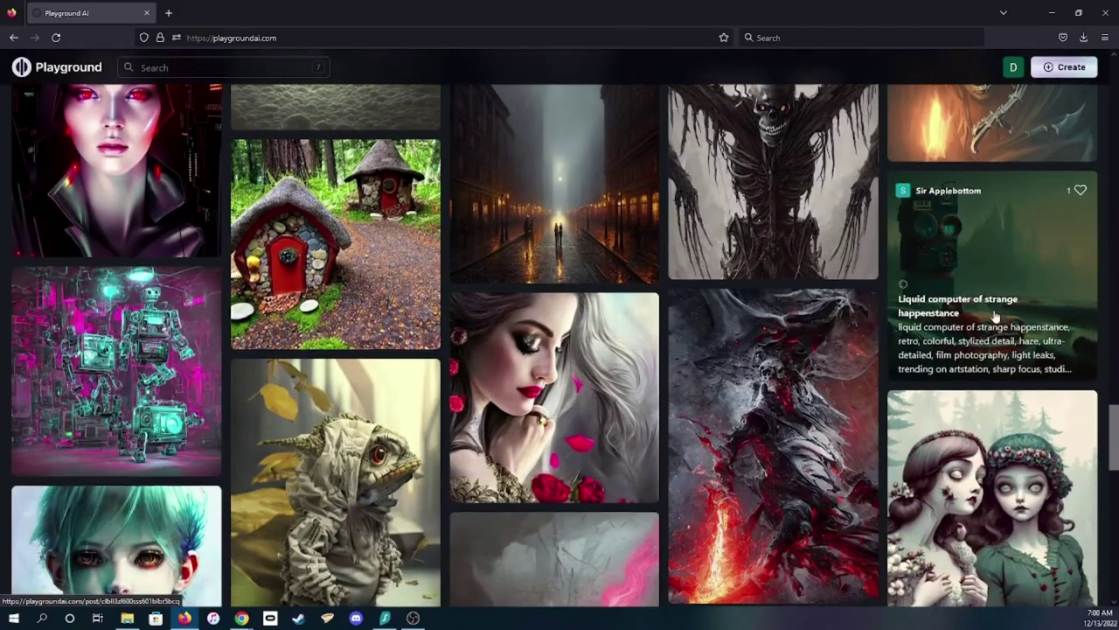
scroll(739, 388, down, 1)
scroll(739, 387, down, 2)
scroll(164, 428, down, 3)
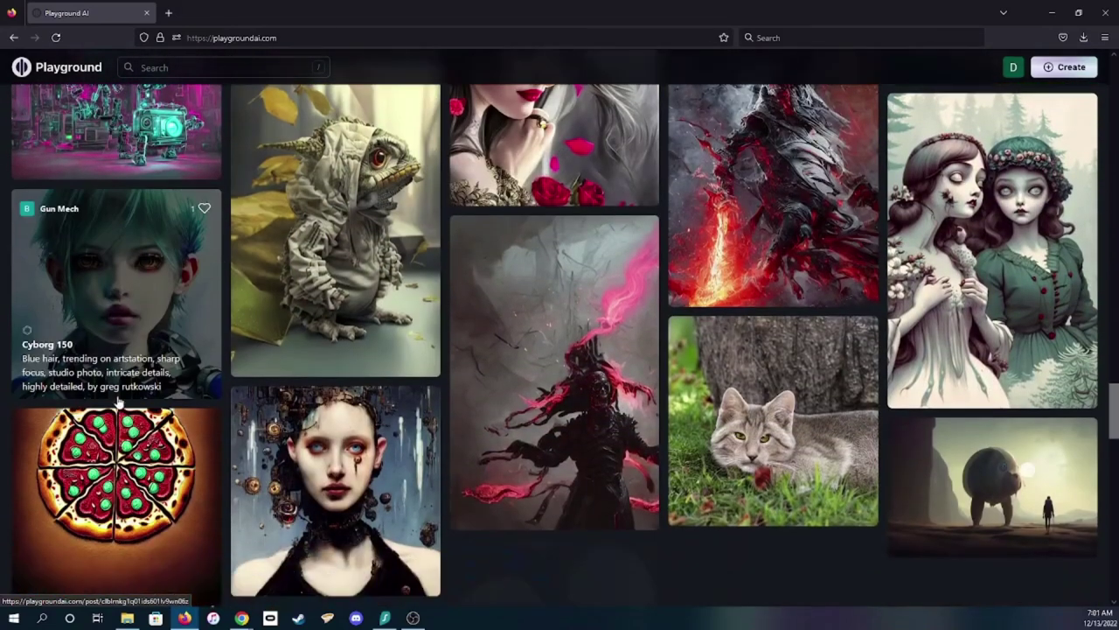
scroll(164, 428, down, 1)
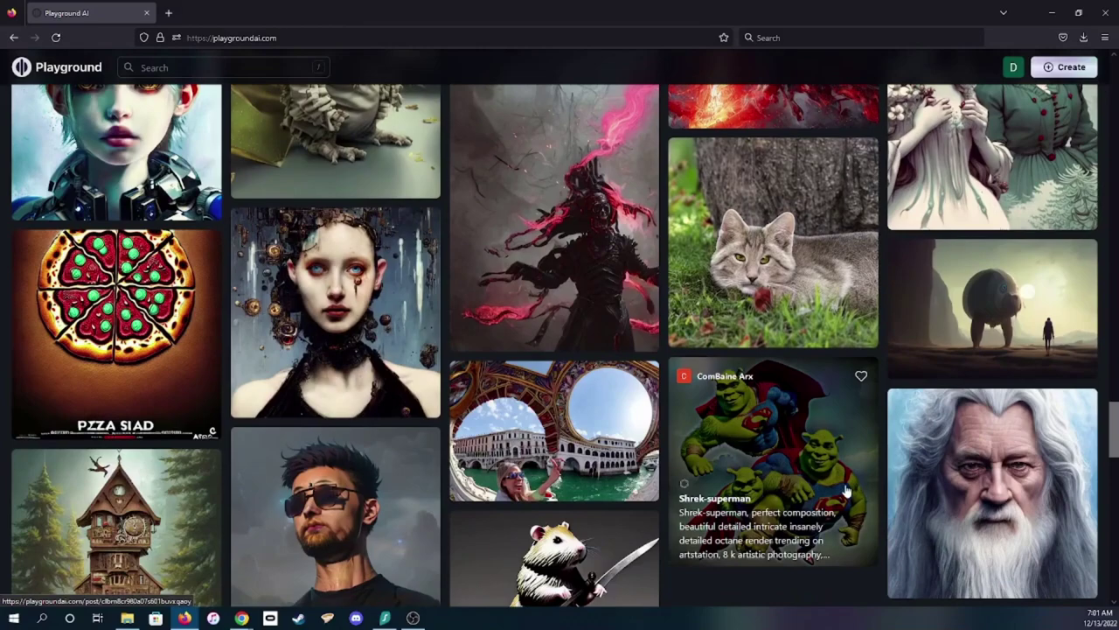
- Scroll the Rising feed back up to the top of the page
scroll(954, 443, up, 8)
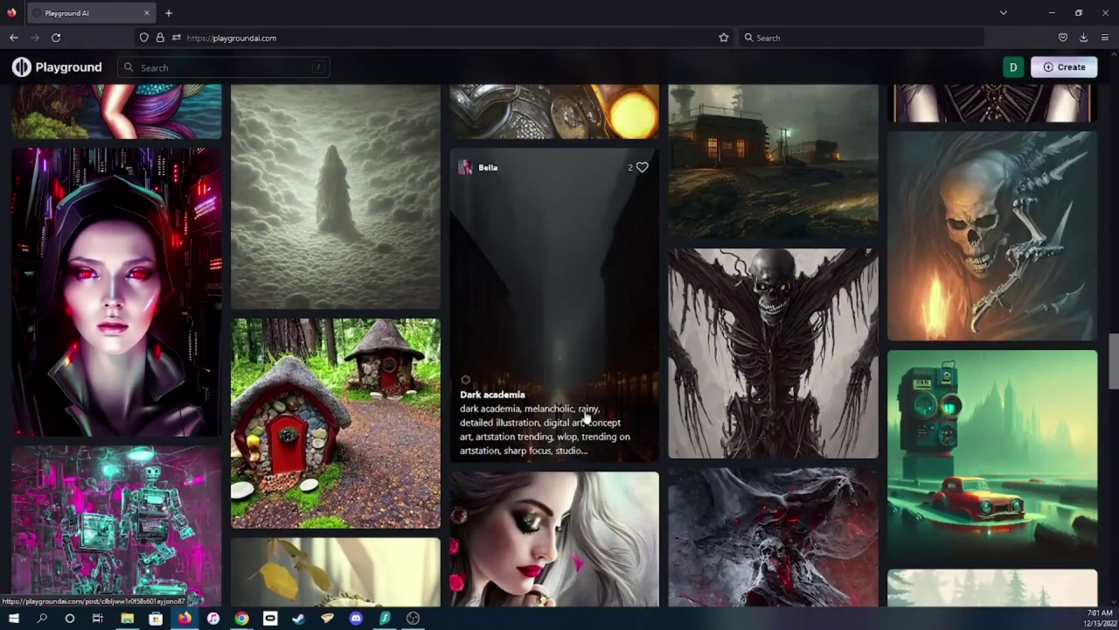
scroll(670, 395, up, 3)
scroll(670, 395, up, 7)
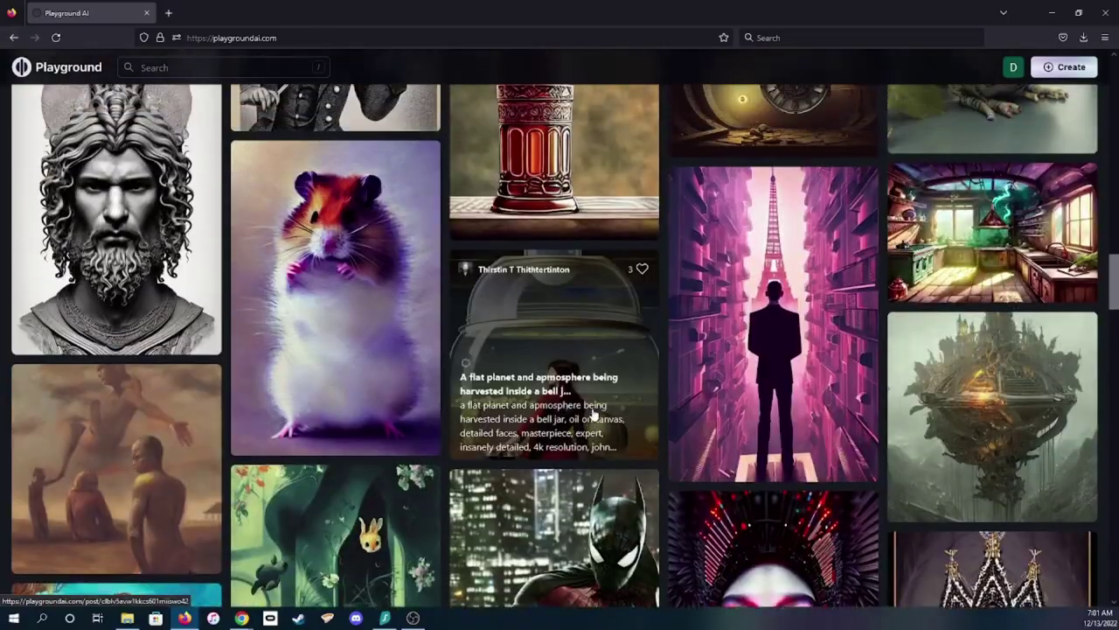
scroll(670, 395, down, 2)
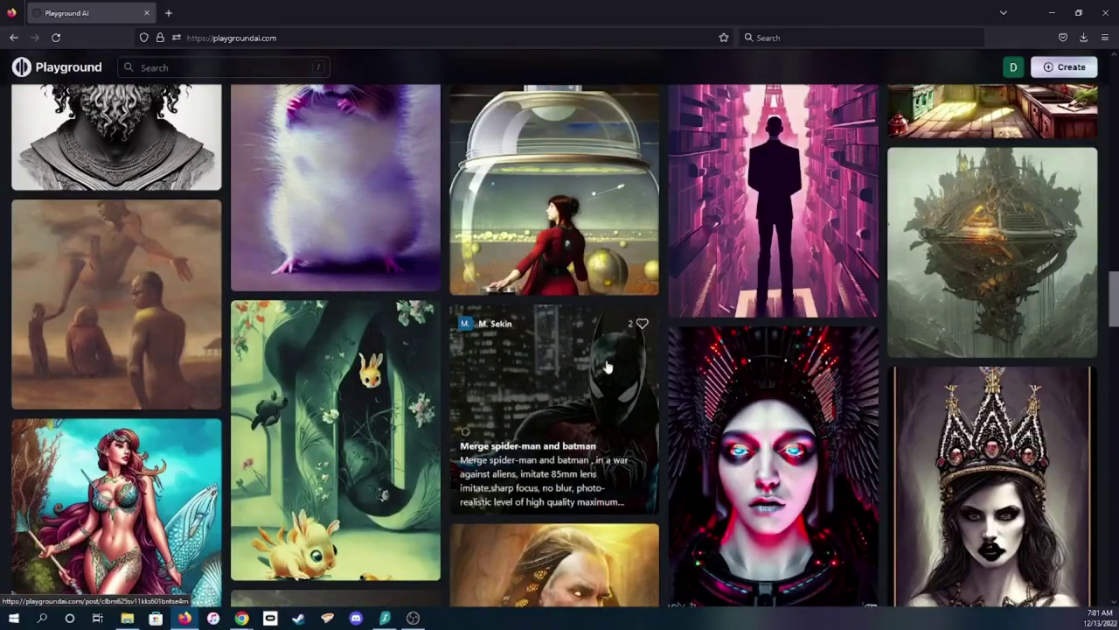
scroll(567, 395, up, 2)
scroll(566, 396, up, 20)
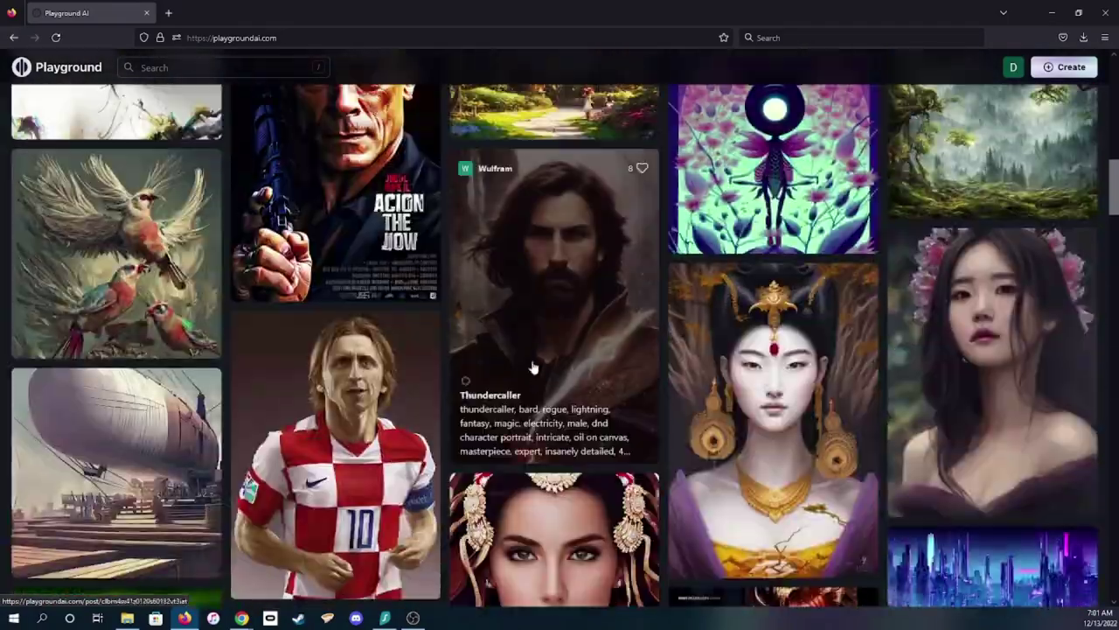
scroll(548, 390, up, 3)
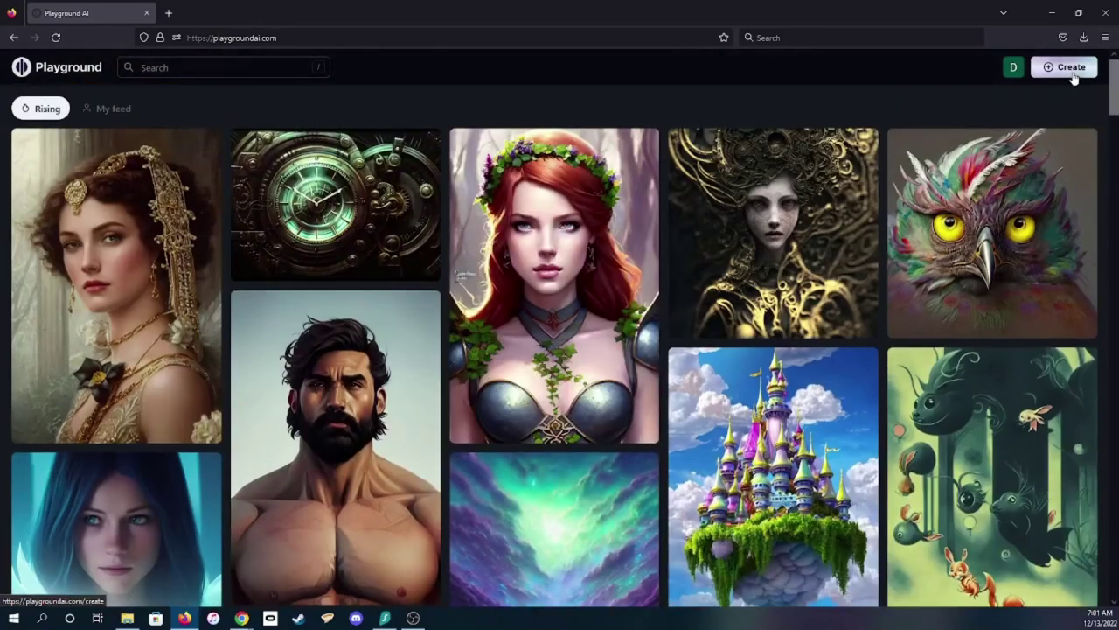
- Open the Create page from the top-right Create button
click(1077, 70)
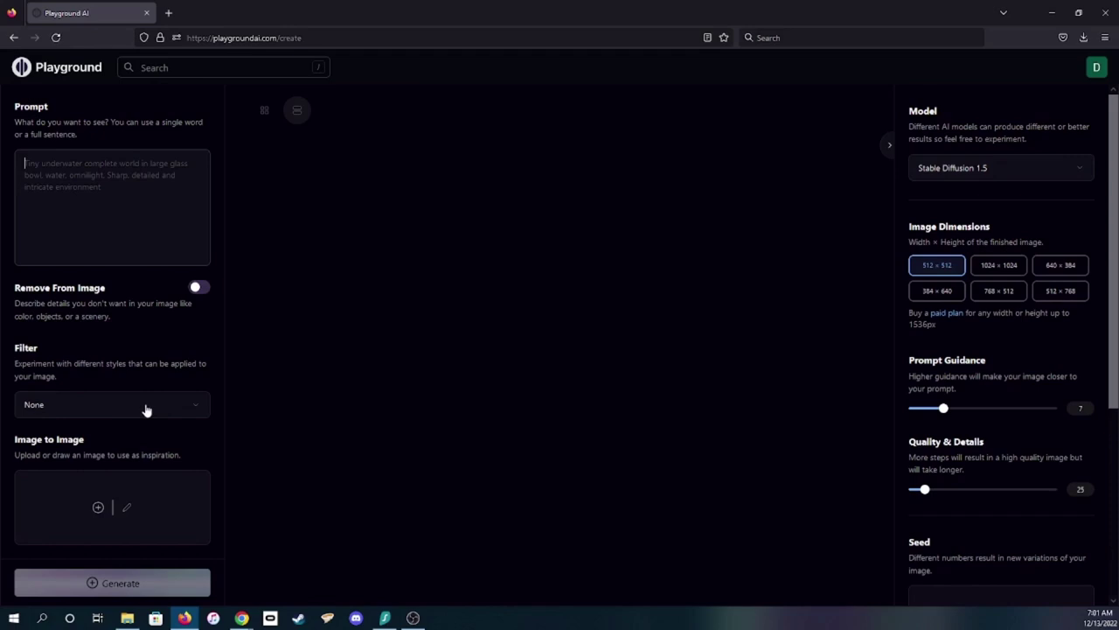
click(147, 411)
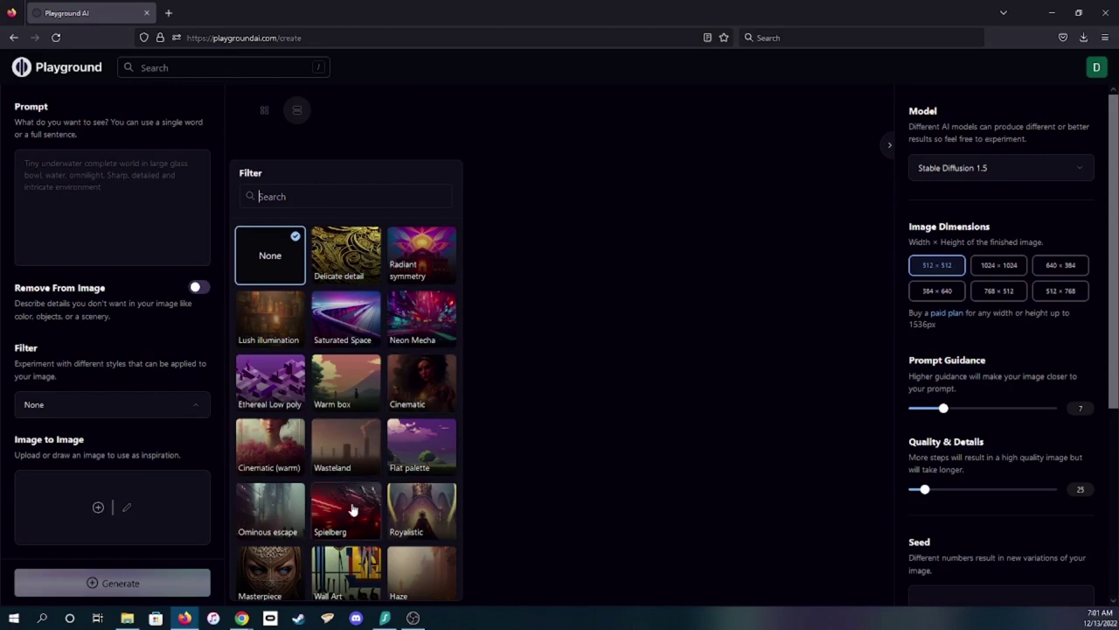
scroll(350, 512, down, 1)
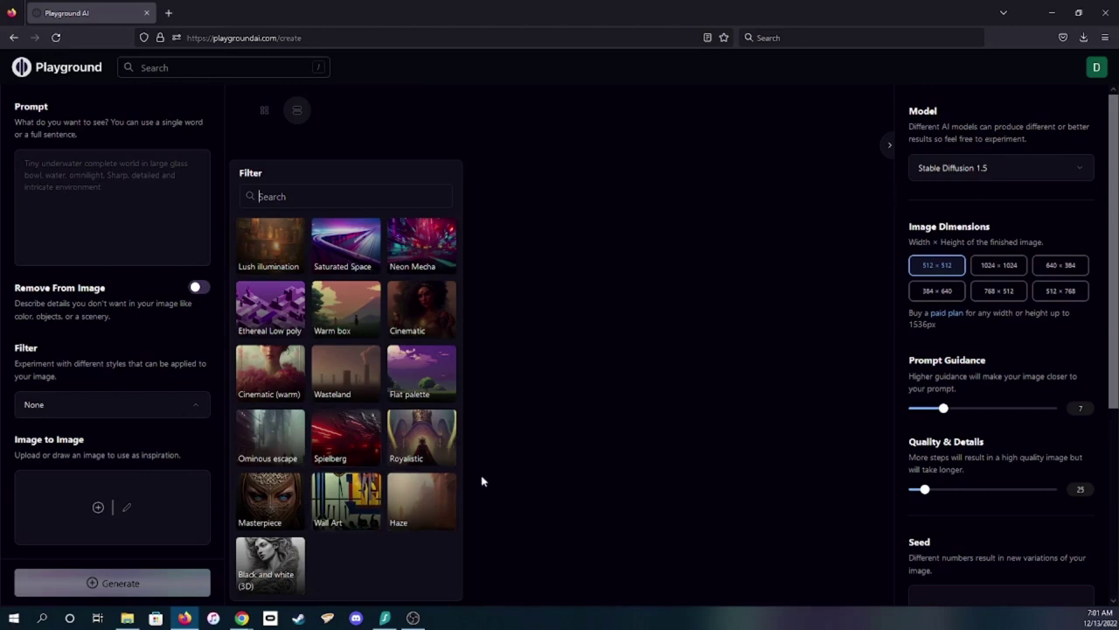
scroll(393, 503, up, 1)
- Dismiss the filter styles, skip the Image to Image upload, and switch on Remove From Image
key(Escape)
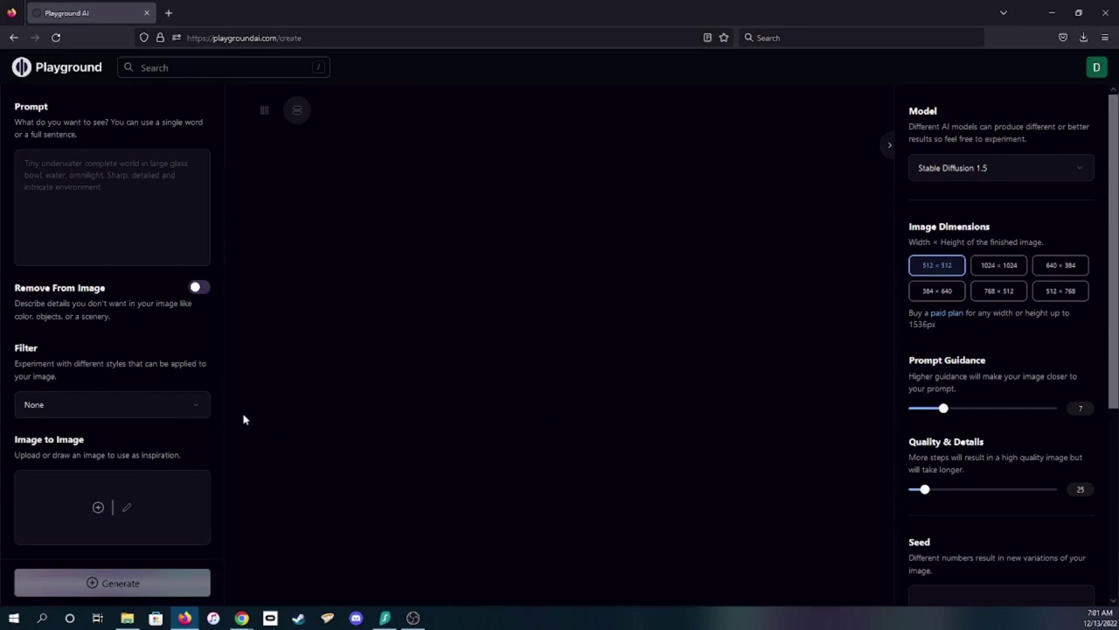
click(99, 508)
click(518, 296)
click(199, 289)
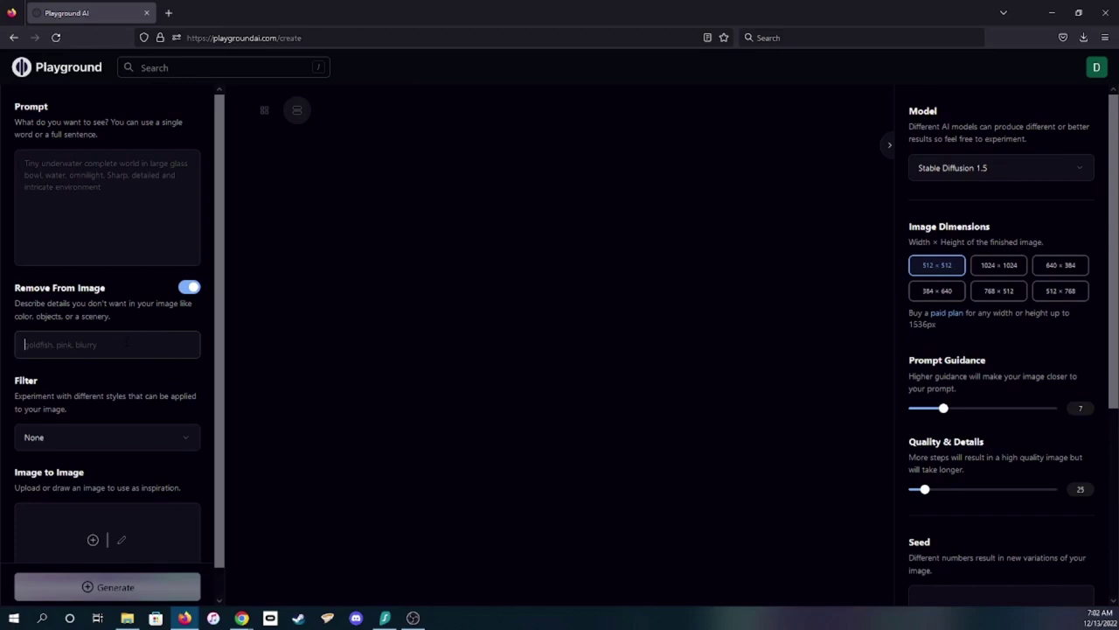
- Generate an image from the prompt 'tiny underwater city in a glass bowl'
click(24, 163)
text(tiny)
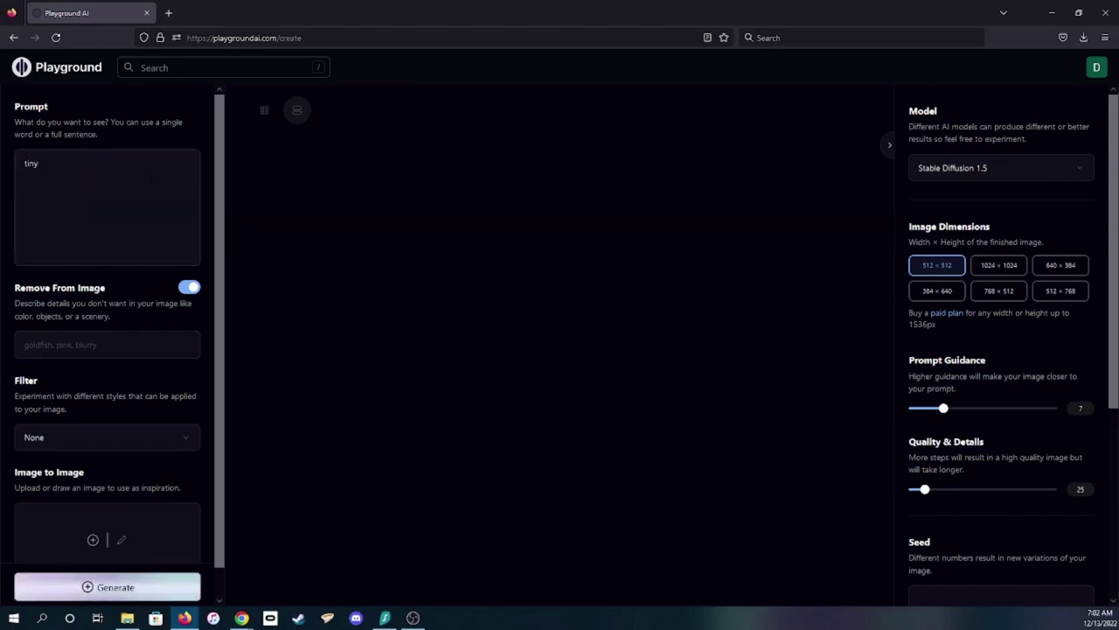
text( underwater city in a glass bowl)
scroll(184, 377, down, 1)
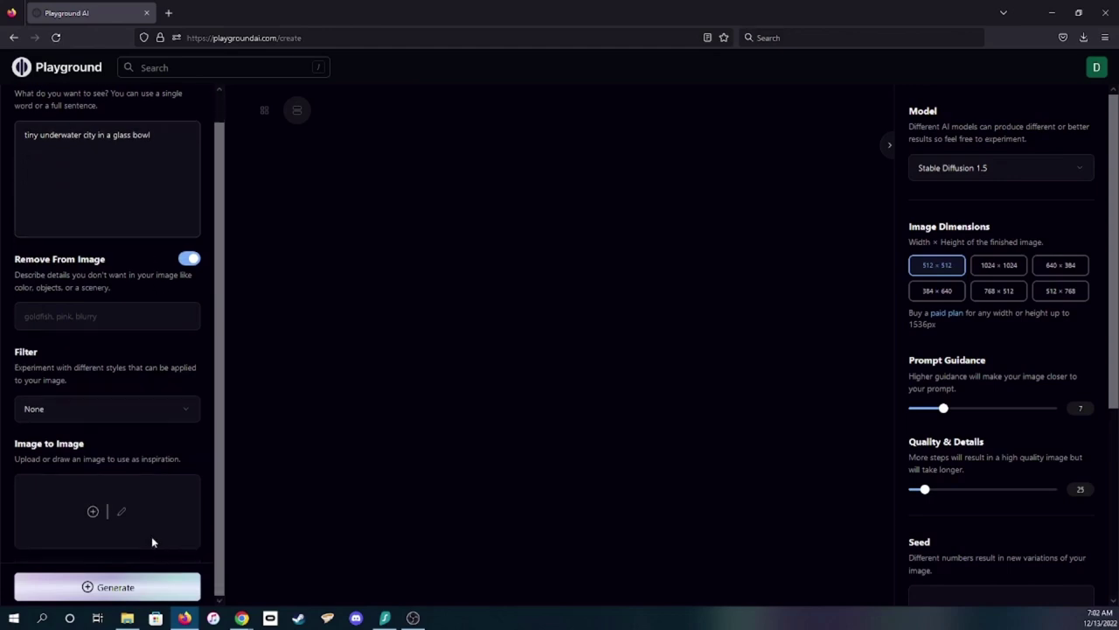
click(151, 589)
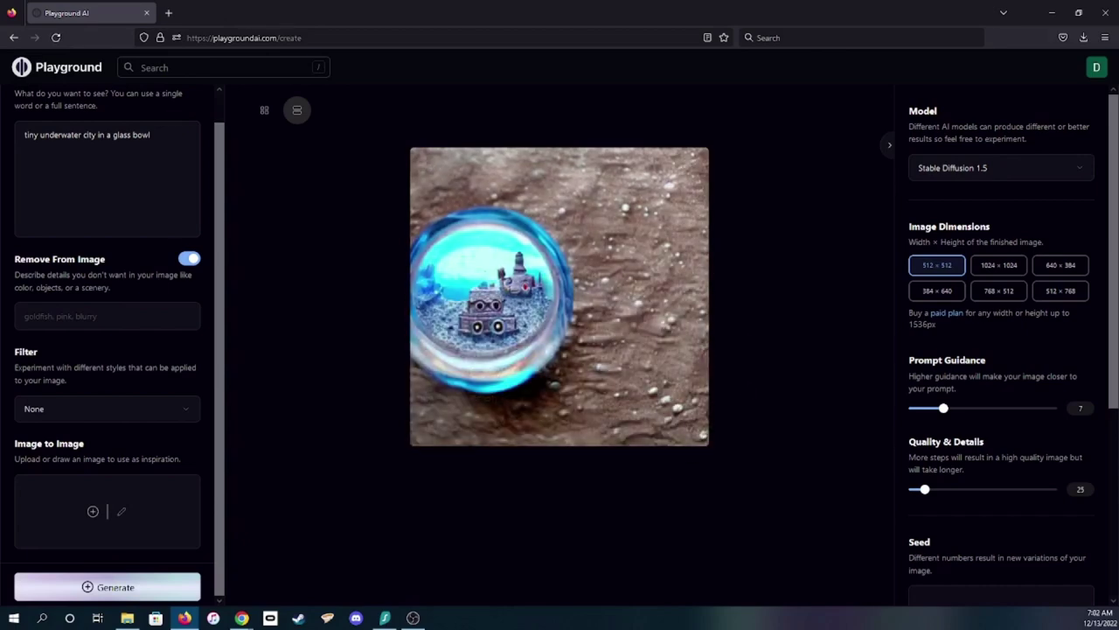
- Enter 'sand' in Remove From Image and generate a second image without it
text(sand)
click(170, 583)
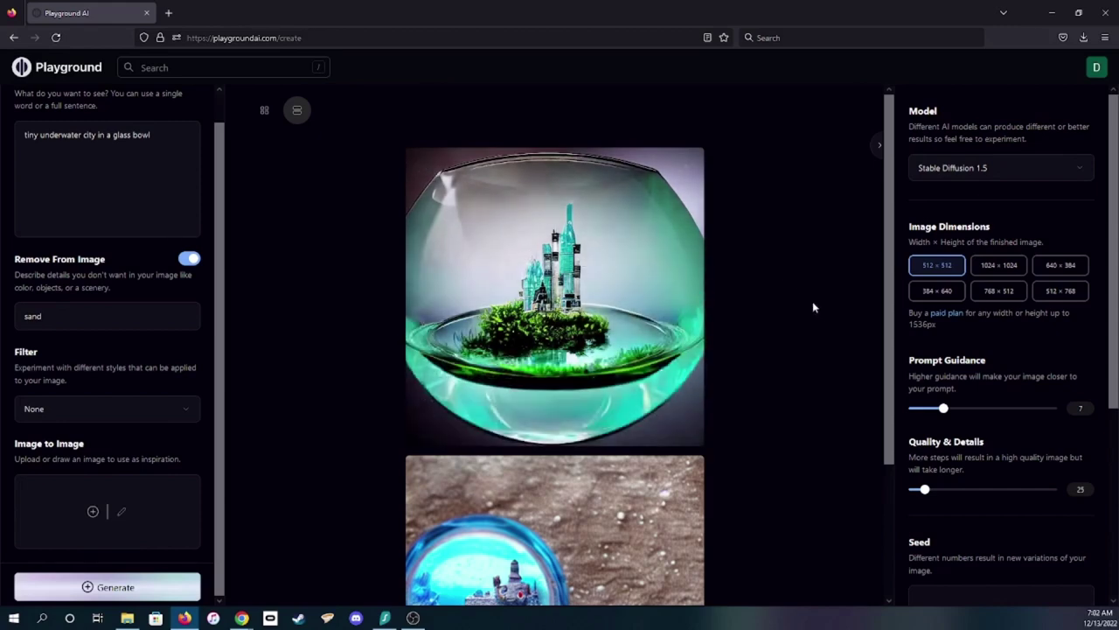
scroll(492, 419, down, 2)
scroll(592, 467, up, 2)
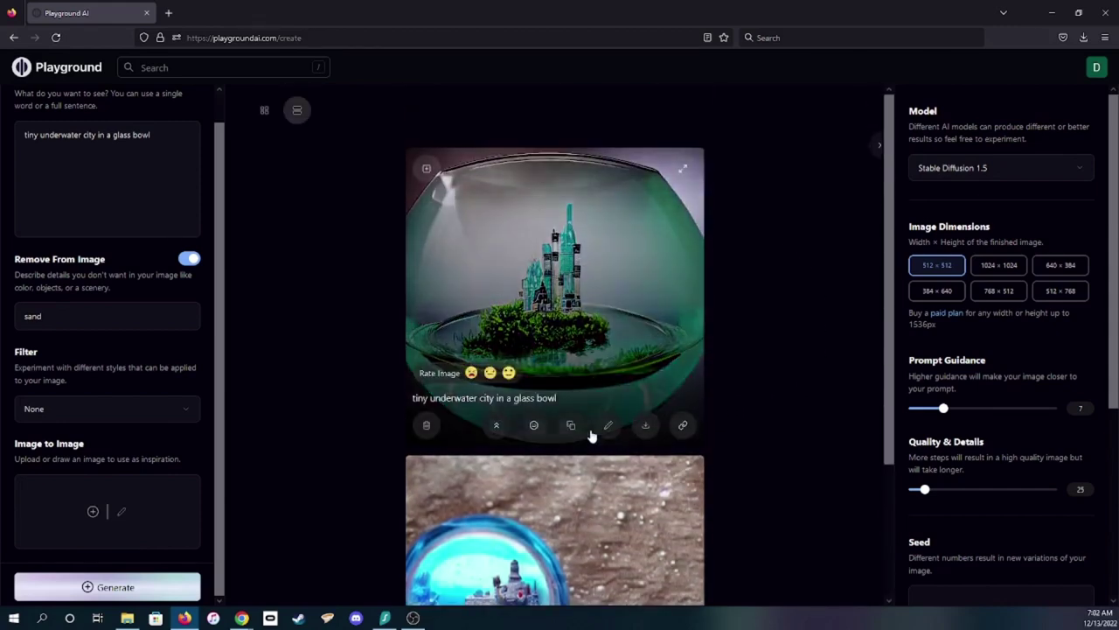
scroll(759, 382, down, 1)
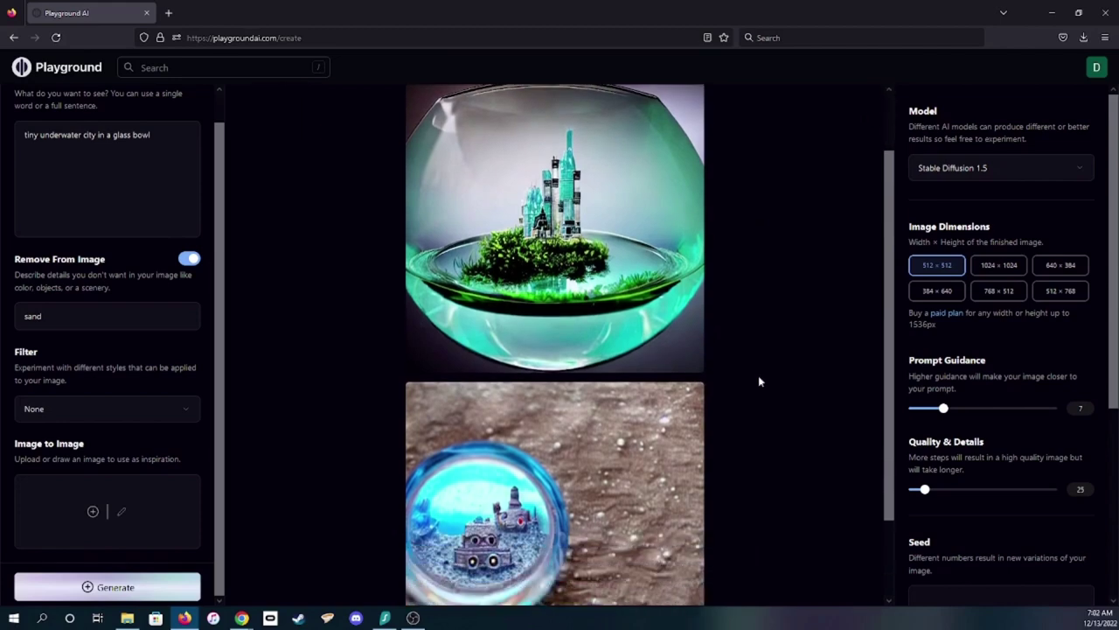
scroll(718, 330, down, 1)
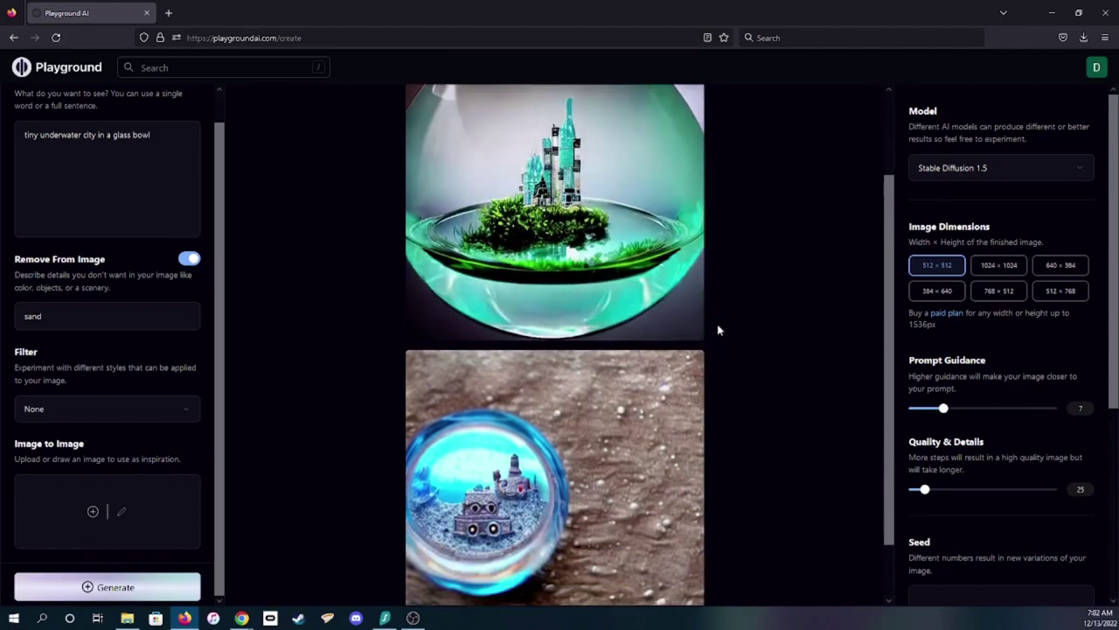
scroll(727, 367, down, 1)
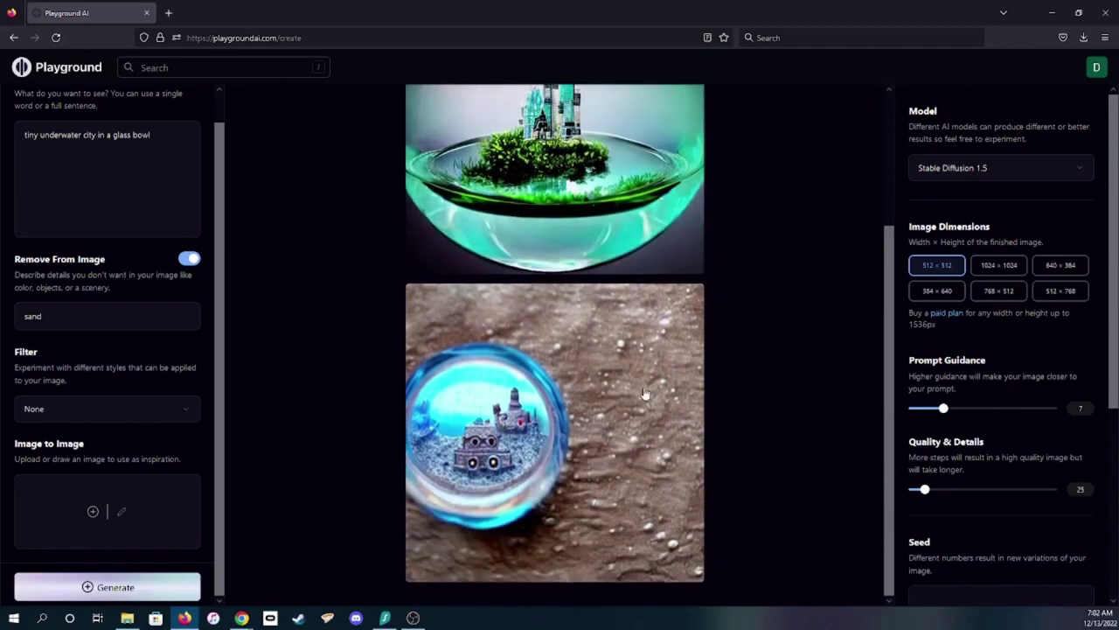
scroll(645, 394, up, 3)
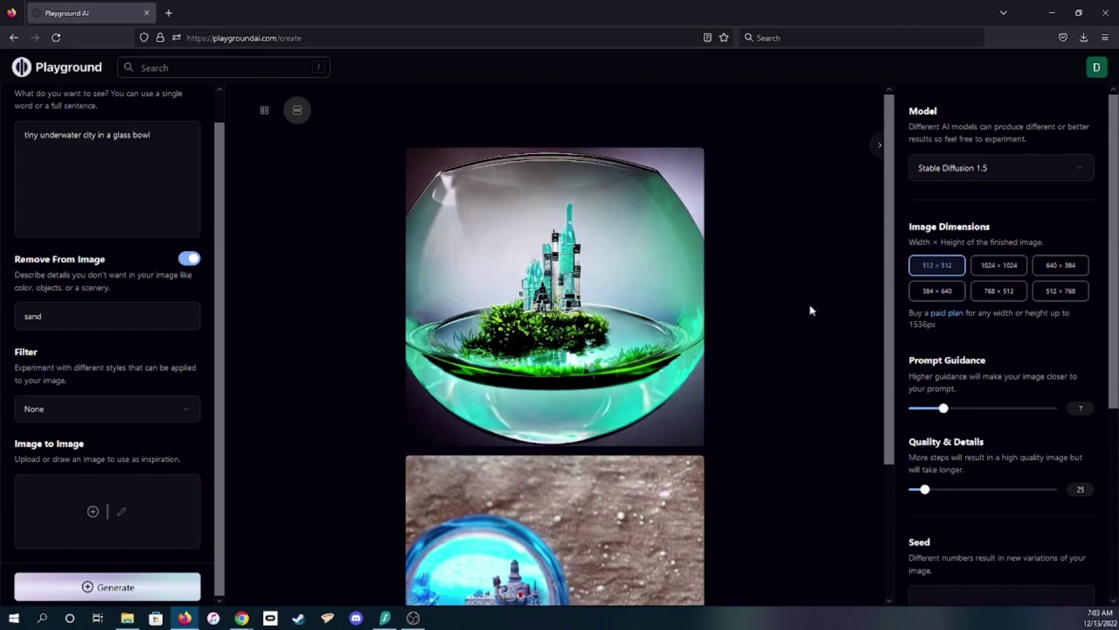
scroll(853, 341, down, 3)
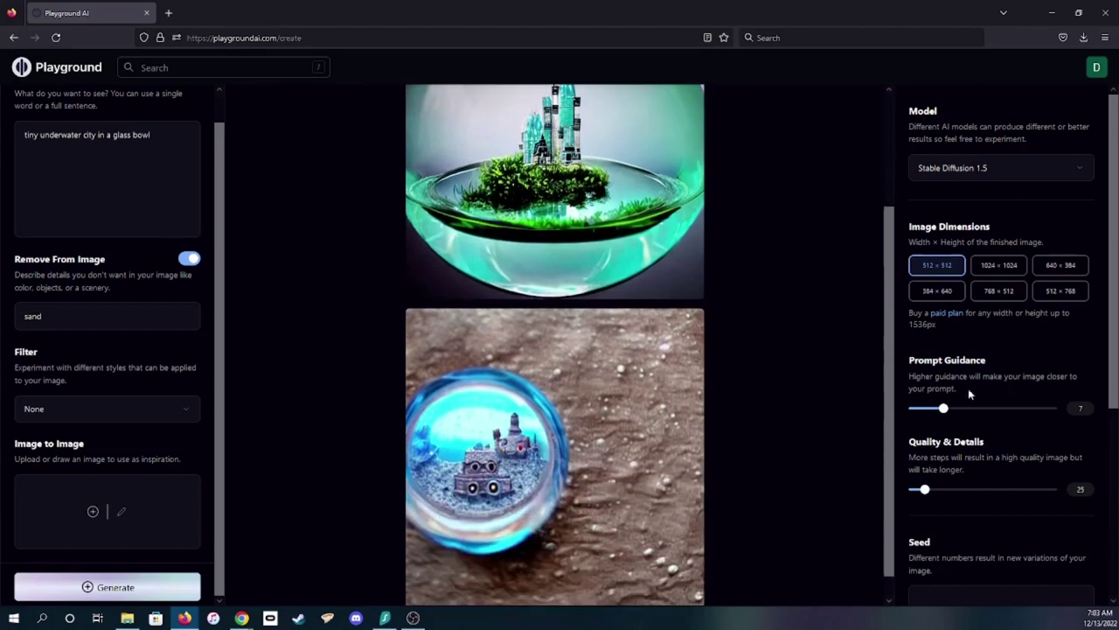
scroll(968, 391, down, 3)
scroll(968, 401, down, 3)
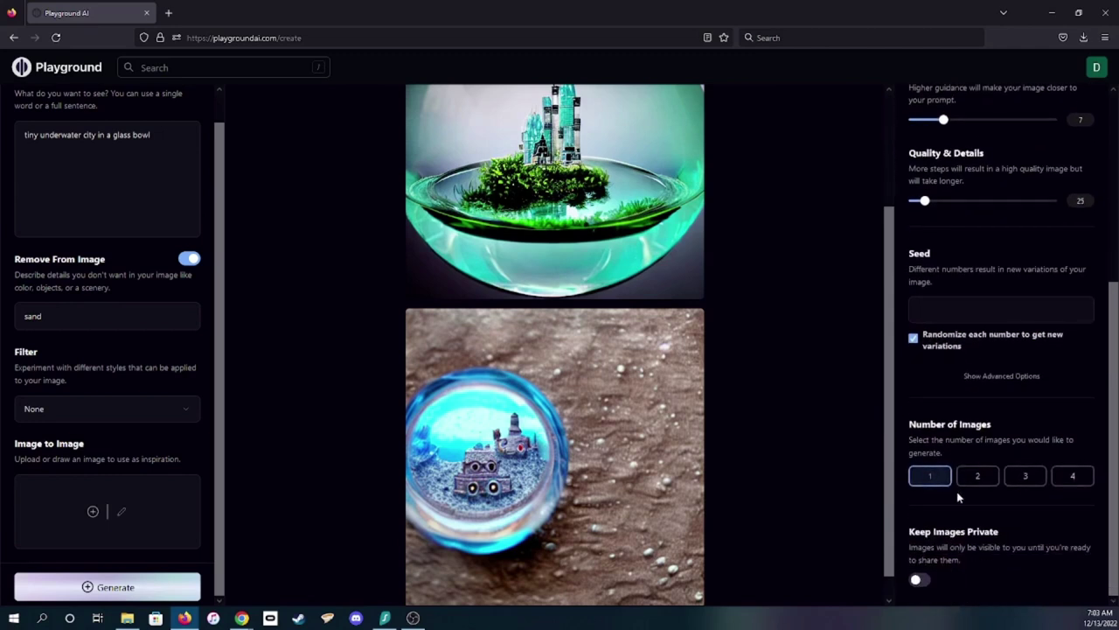
scroll(958, 477, up, 6)
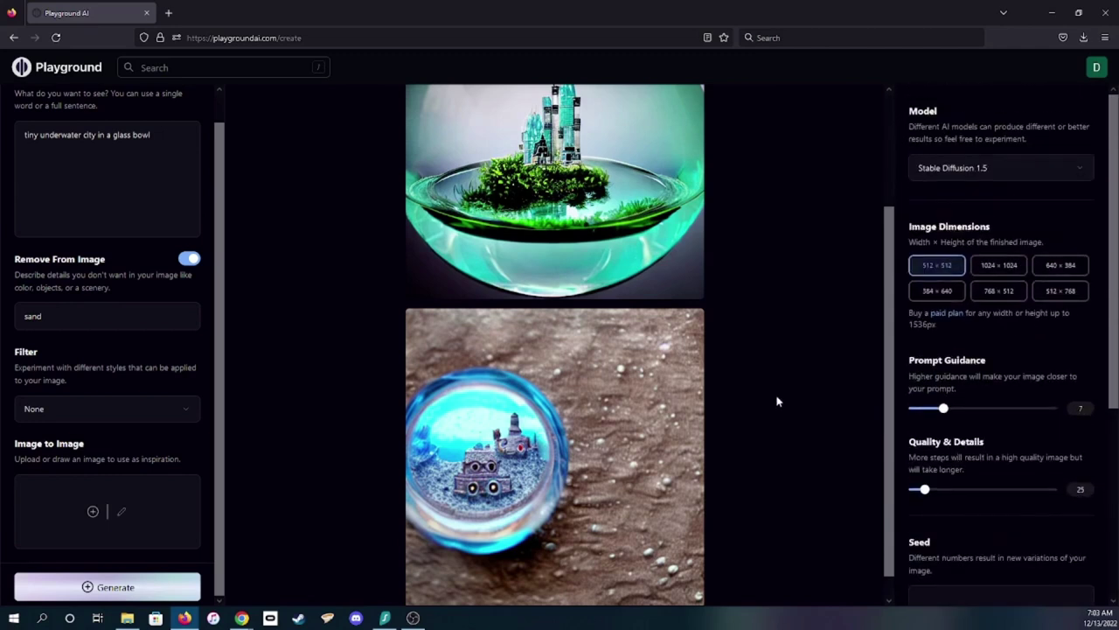
scroll(783, 406, up, 3)
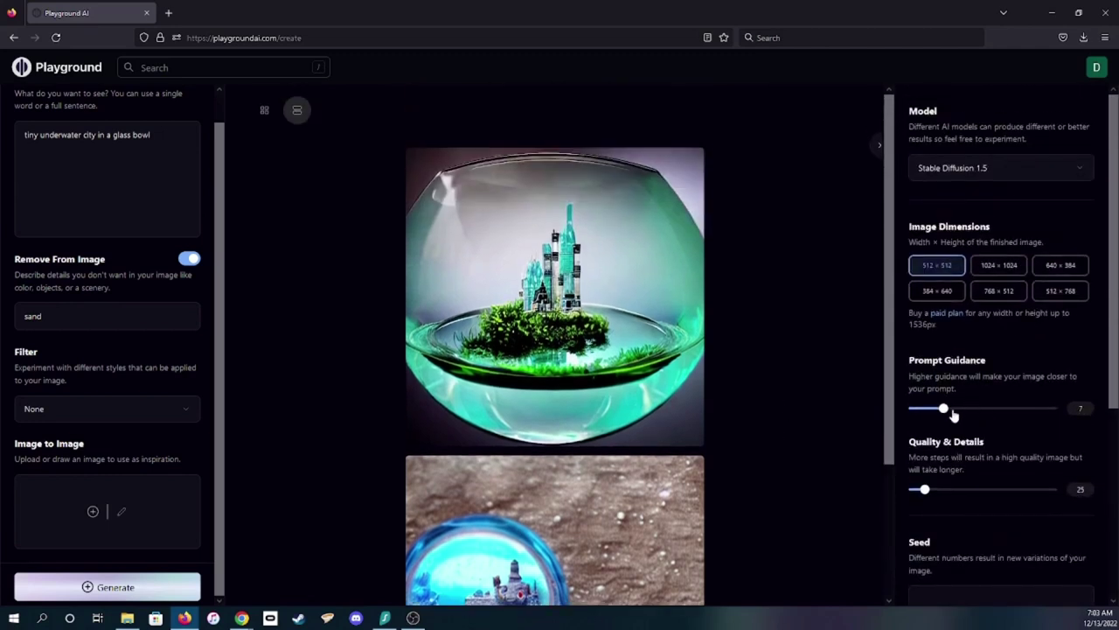